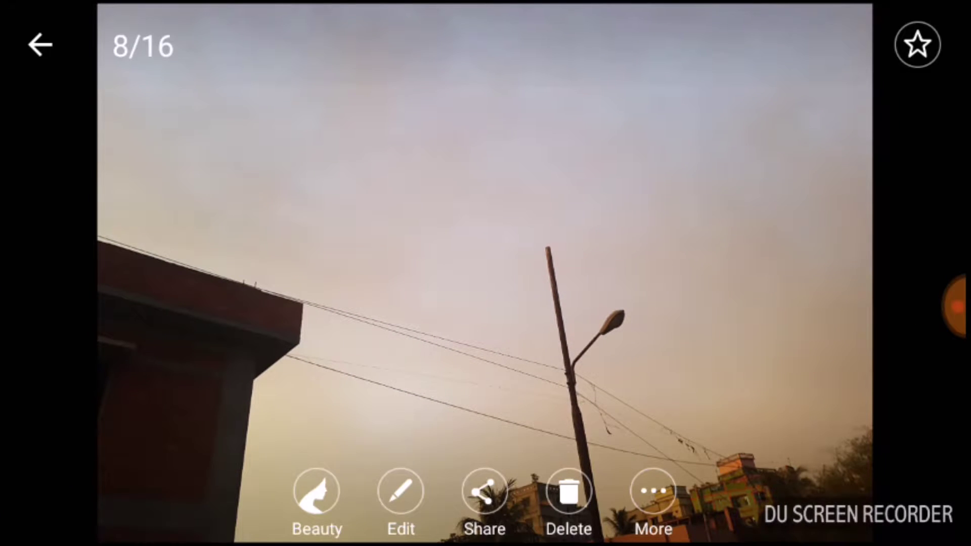
Bring up the share sheet for the sunset street photo in Gallery
left_click(484, 491)
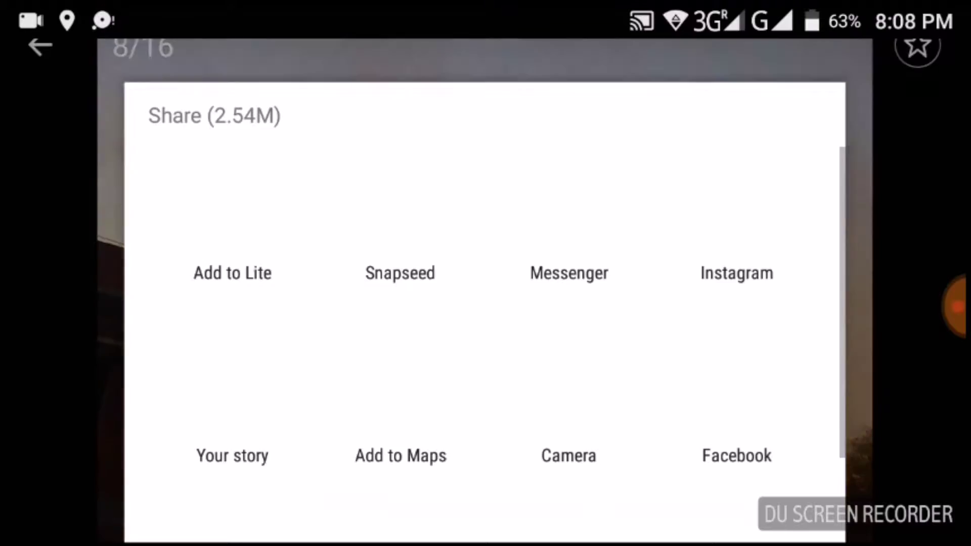
scroll(485, 303, "down", 3)
scroll(485, 304, "up", 2)
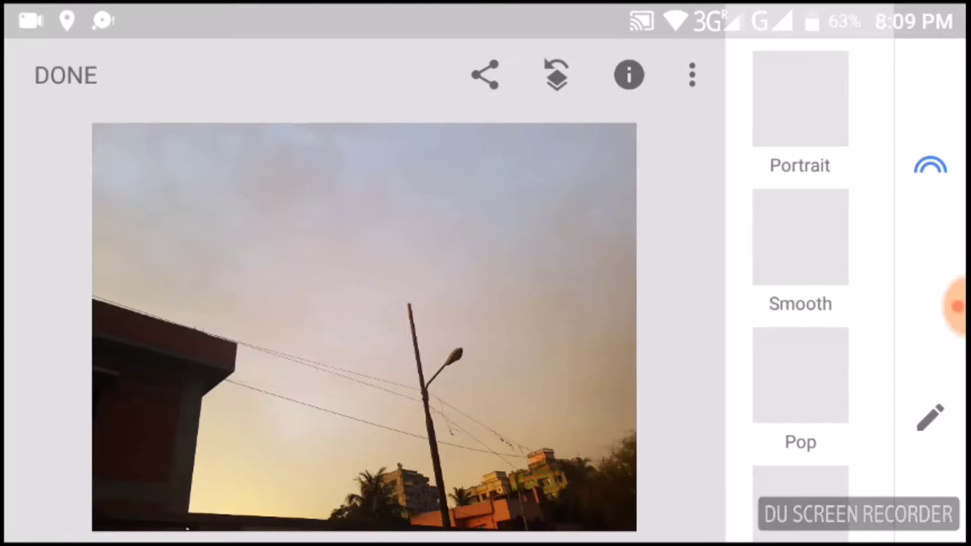
scroll(364, 326, "up", 2)
scroll(364, 327, "down", 3)
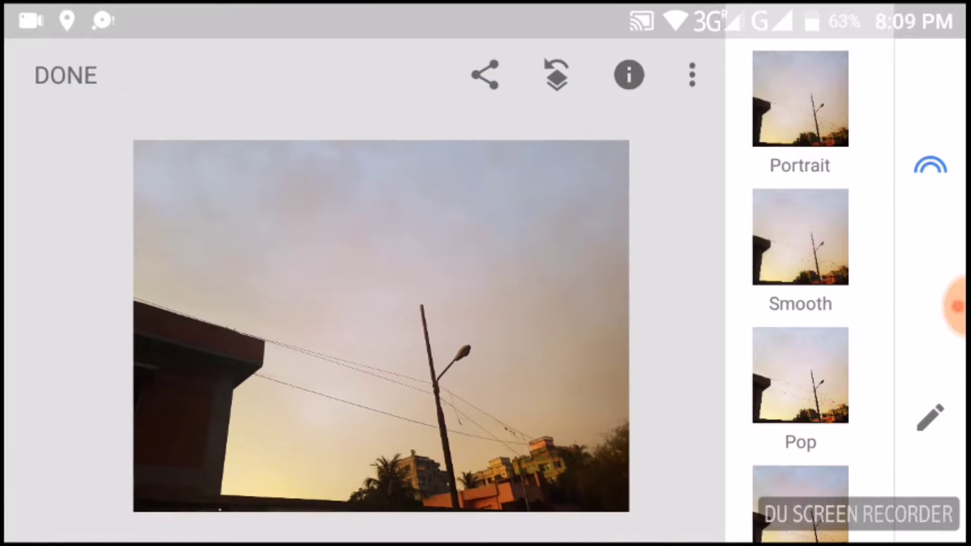
scroll(800, 273, "down", 1)
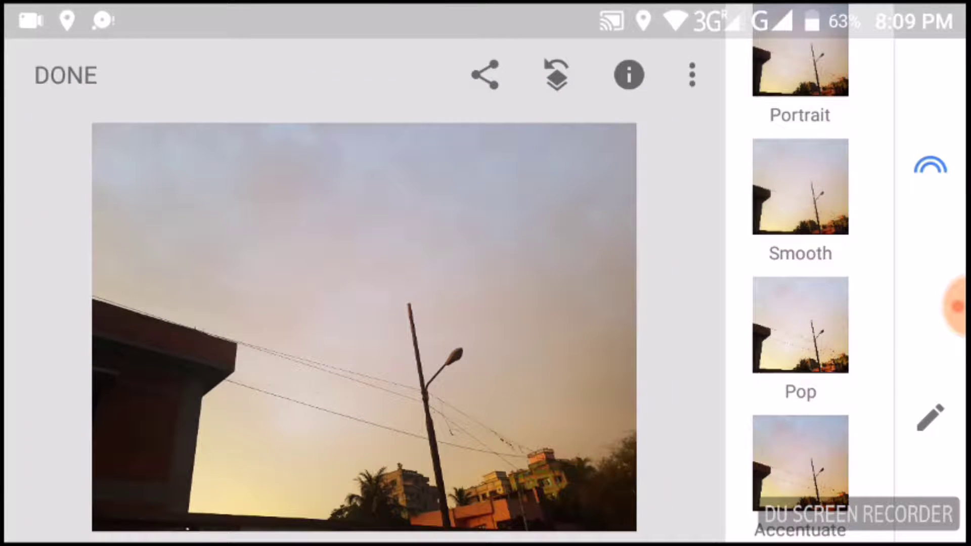
Apply the Pop look to the photo and confirm it
left_click(804, 328)
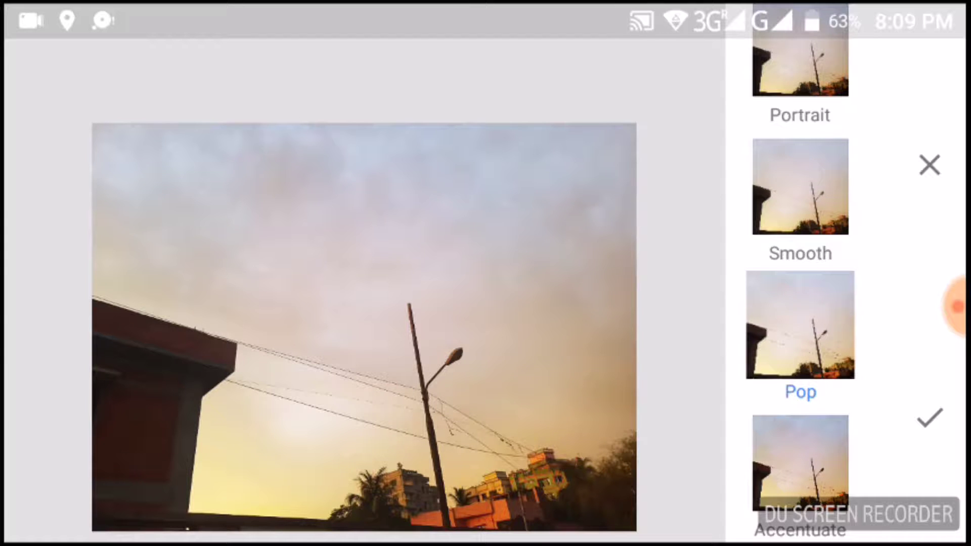
left_click(929, 417)
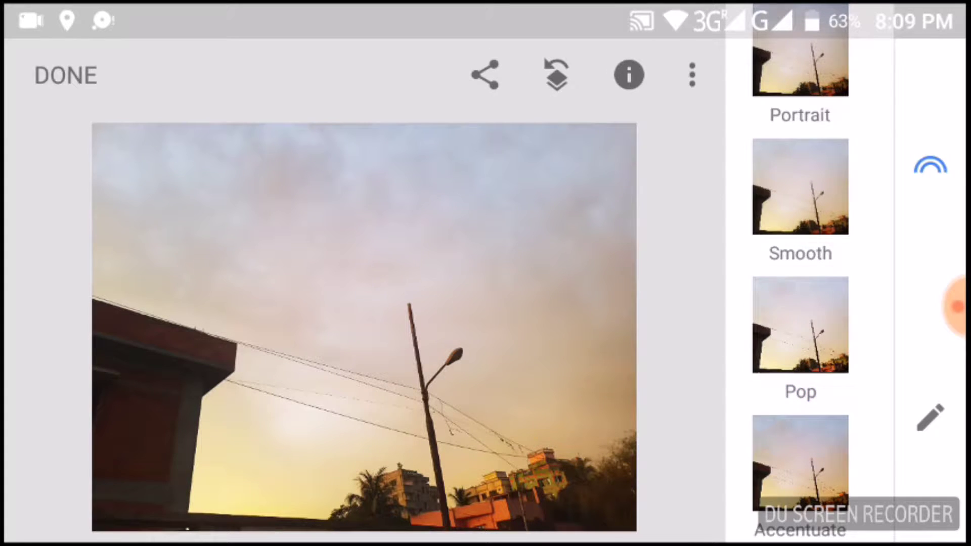
Apply Grainy Film with Grain at 0 and Style Strength at +65
left_click(929, 417)
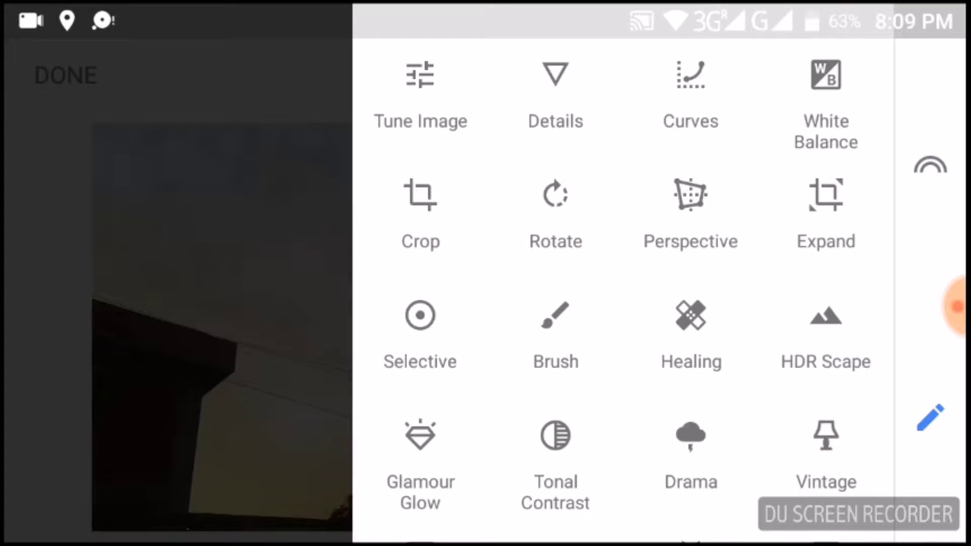
scroll(622, 304, "down", 2)
scroll(621, 304, "down", 1)
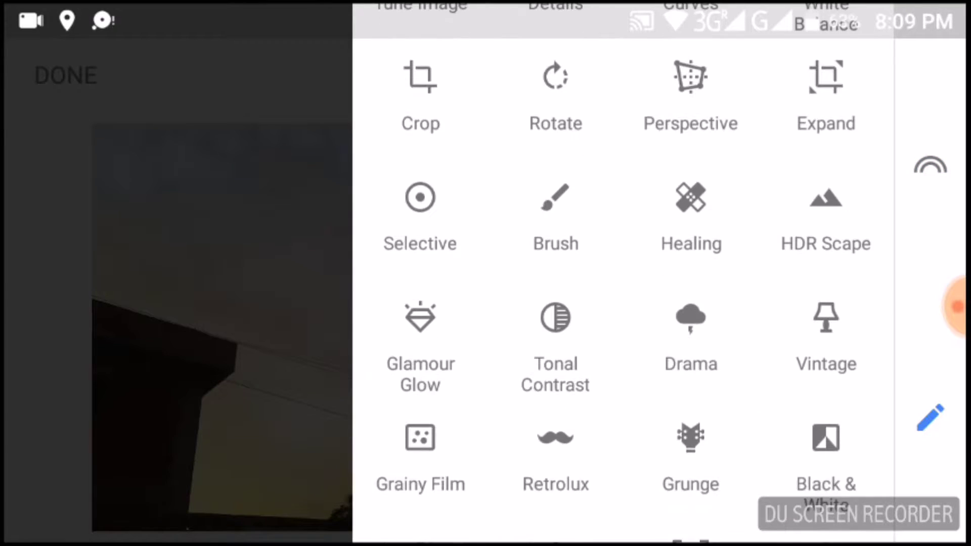
left_click(420, 455)
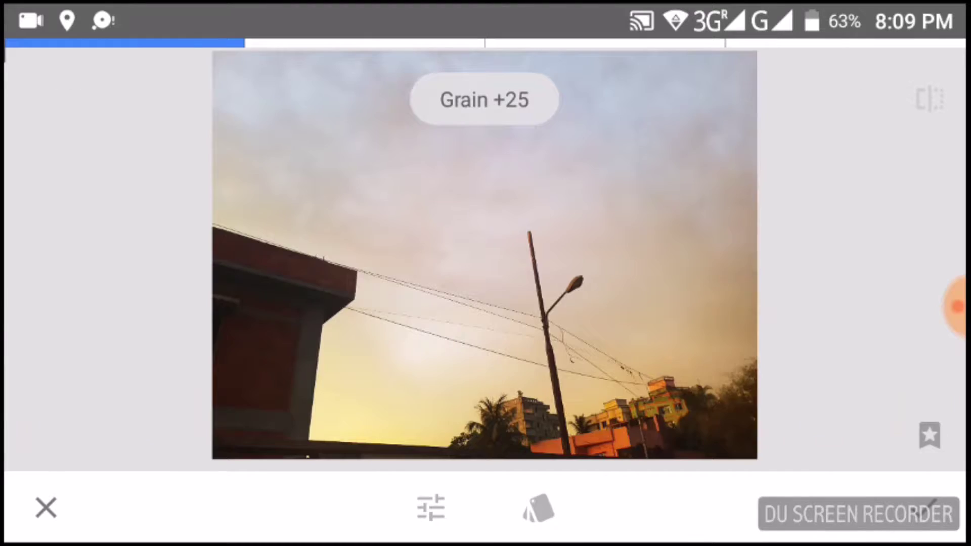
left_click(538, 508)
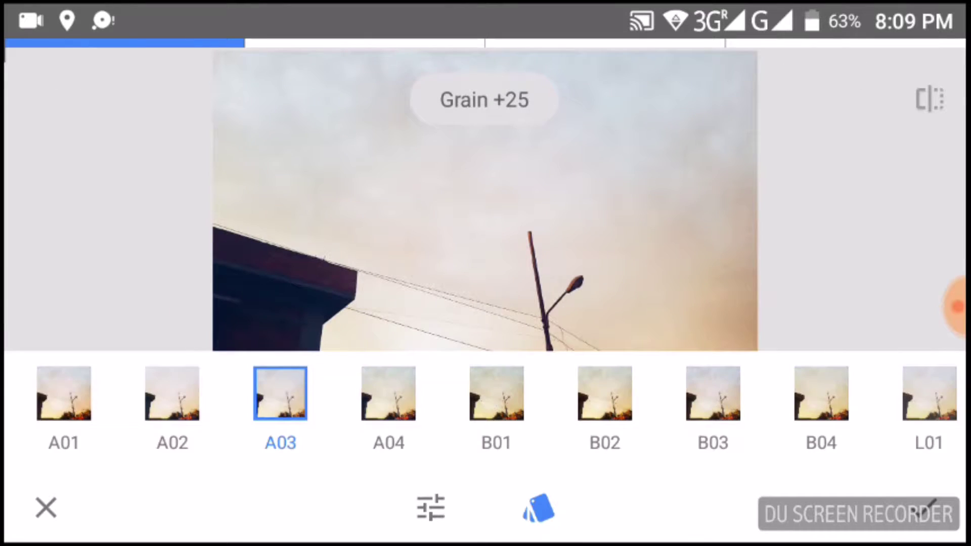
left_click(431, 508)
left_click(476, 256)
left_click_drag(485, 266, 425, 265)
mouse_move(485, 228)
left_mouse_down()
mouse_move(485, 295)
mouse_move(462, 265)
mouse_move(433, 266)
left_mouse_up()
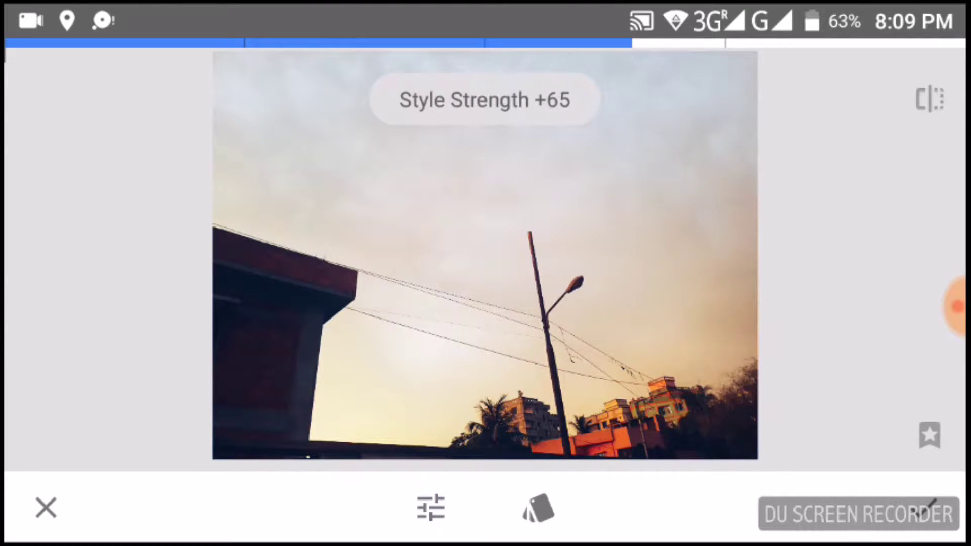
left_click(931, 506)
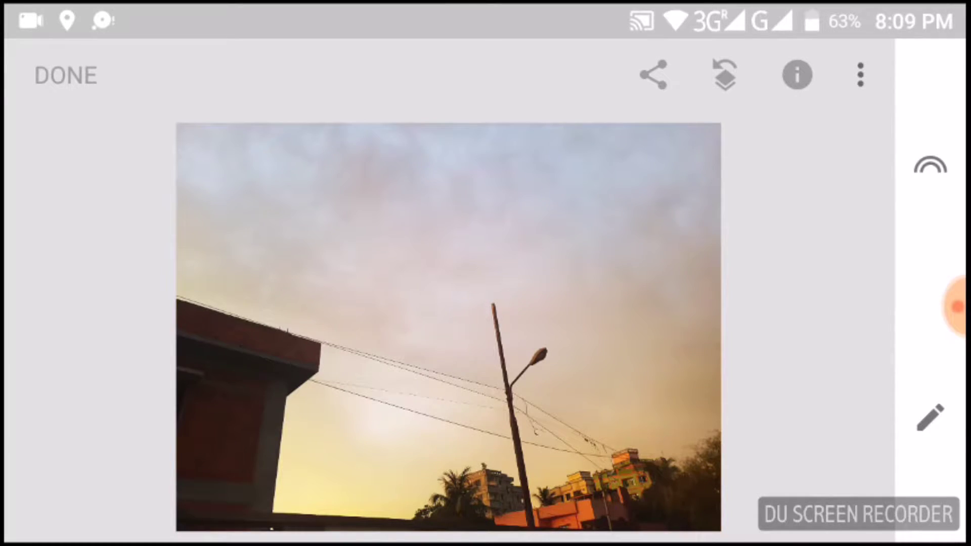
Start HDR Scape and choose the People style
left_click(930, 416)
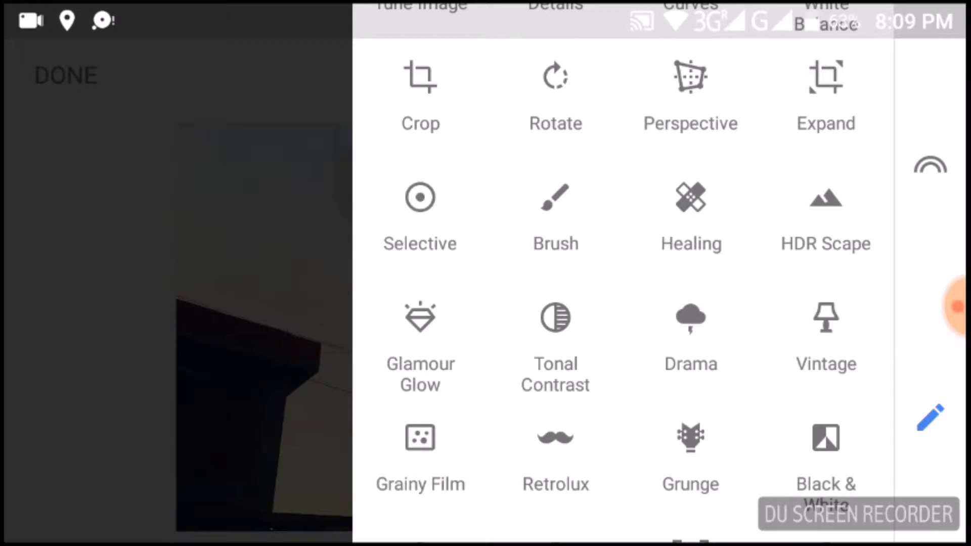
left_click(826, 220)
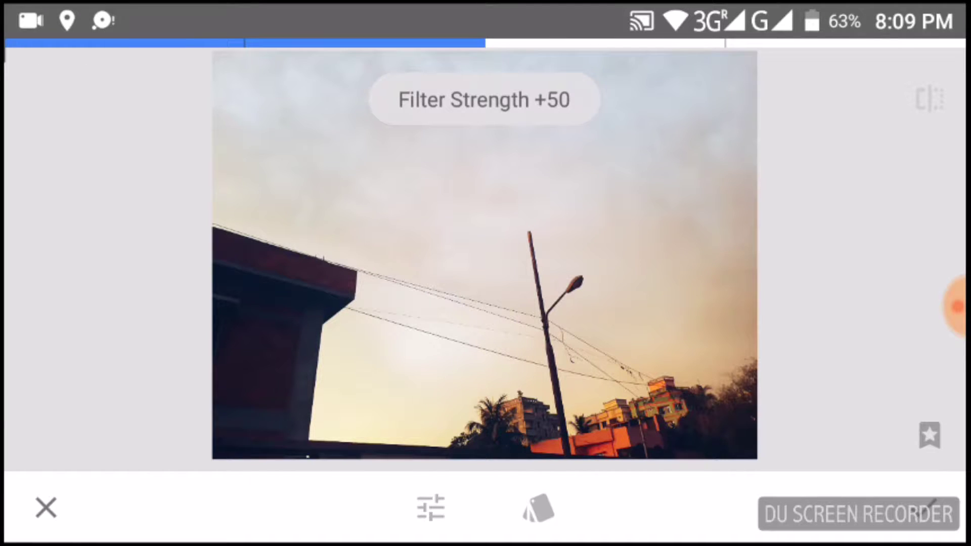
left_click(538, 508)
left_click(174, 402)
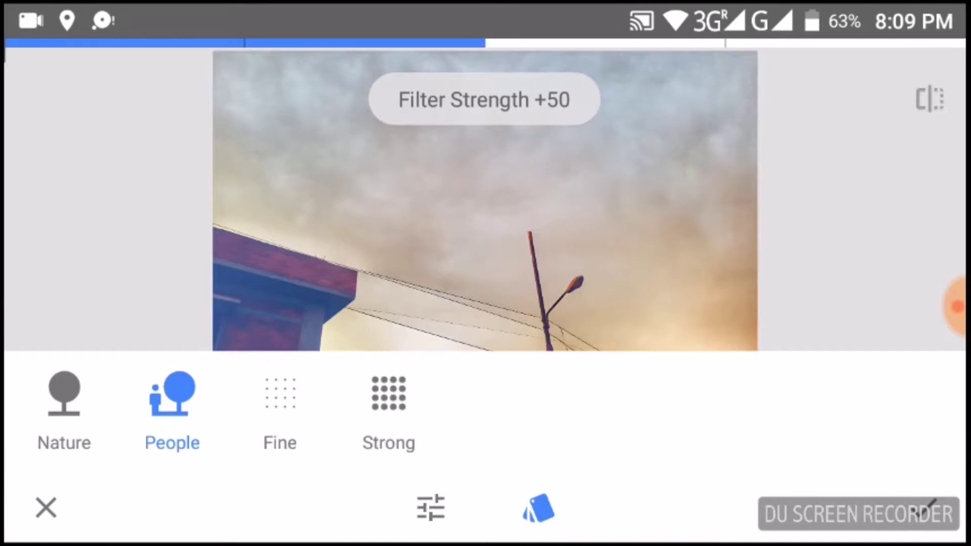
left_click(431, 508)
left_click(455, 255)
Lower the HDR filter strength to about +26 and apply it
mouse_move(486, 266)
left_mouse_down()
mouse_move(275, 265)
mouse_move(640, 266)
mouse_move(334, 265)
left_mouse_up()
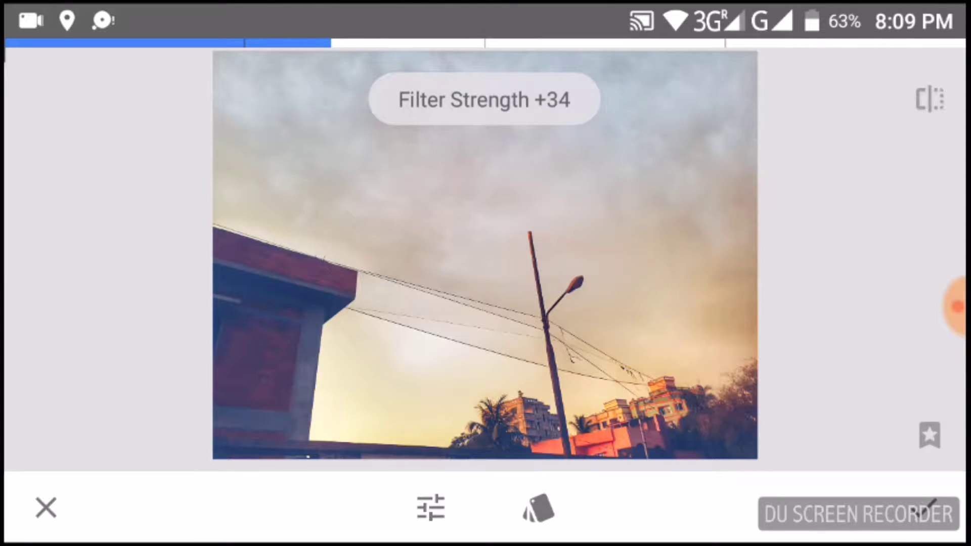
mouse_move(334, 266)
left_mouse_down()
mouse_move(250, 265)
mouse_move(286, 266)
mouse_move(259, 266)
left_mouse_up()
left_click(929, 507)
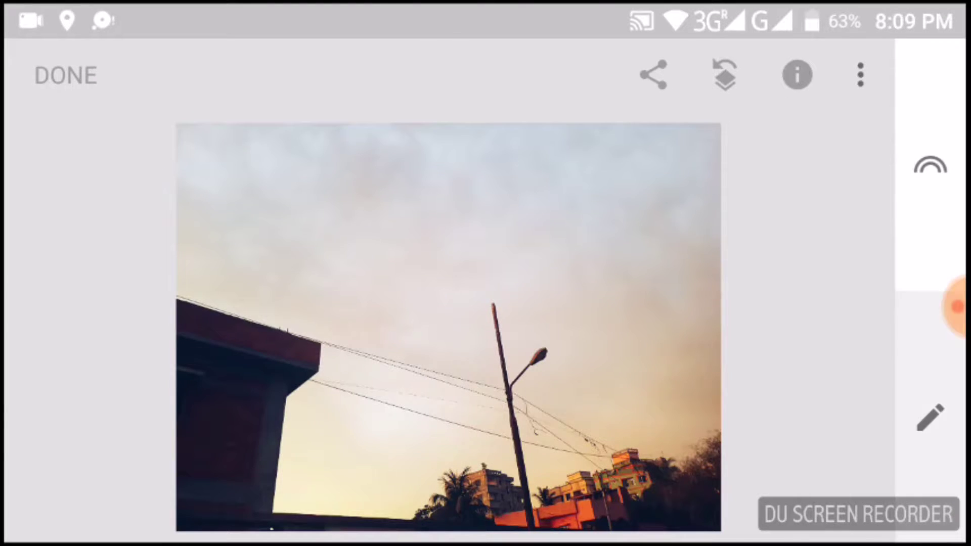
left_click(929, 417)
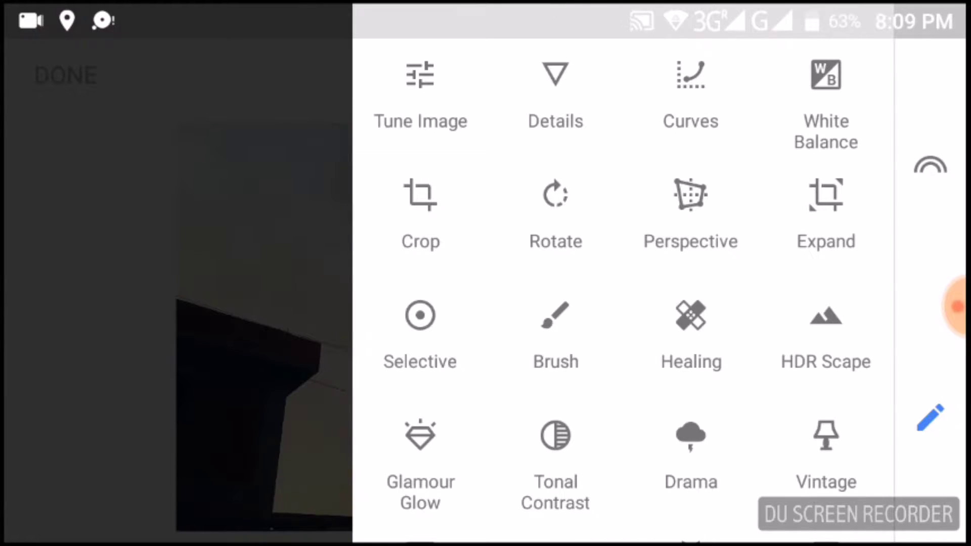
scroll(621, 304, "down", 1)
scroll(622, 304, "up", 1)
scroll(622, 304, "down", 2)
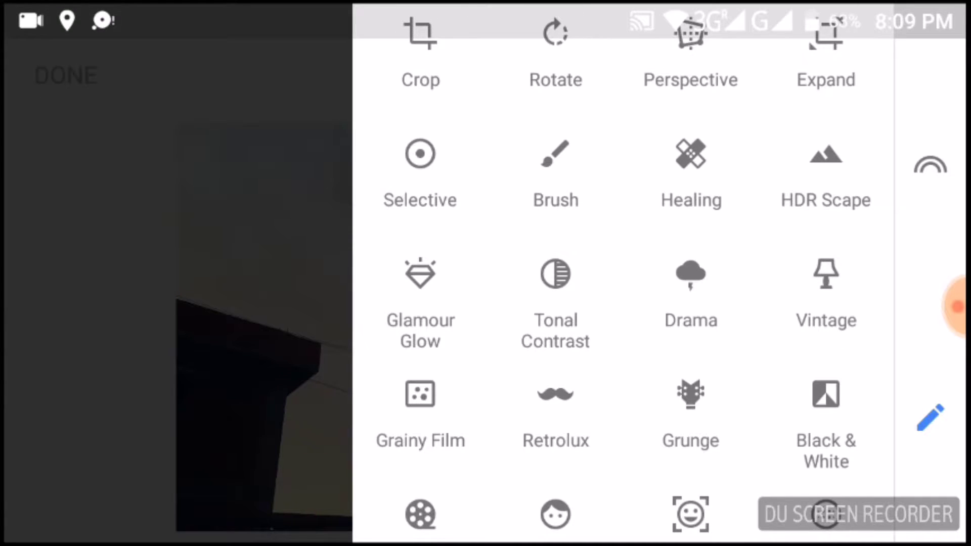
scroll(622, 303, "up", 2)
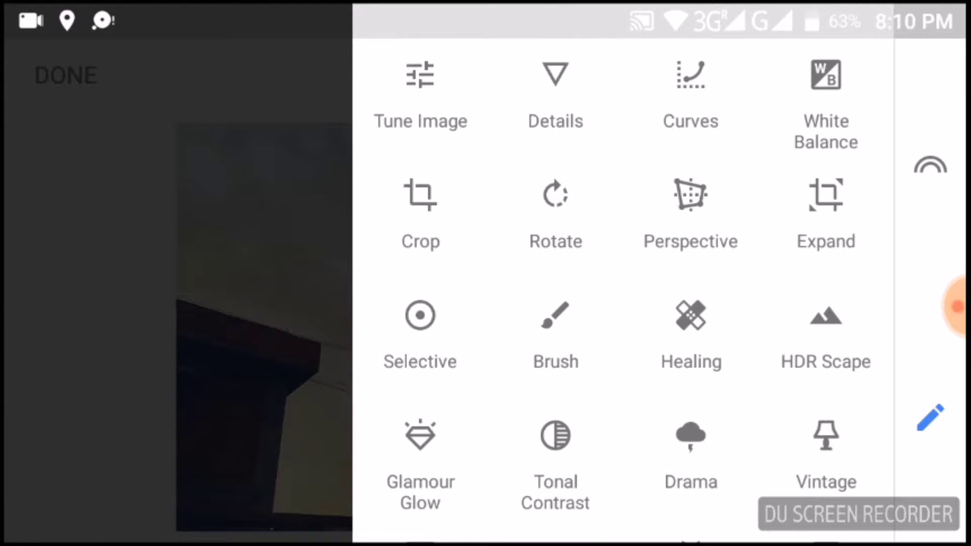
Apply Tune Image with contrast -26, ambiance -18, shadows -8 and highlights -16
left_click(421, 91)
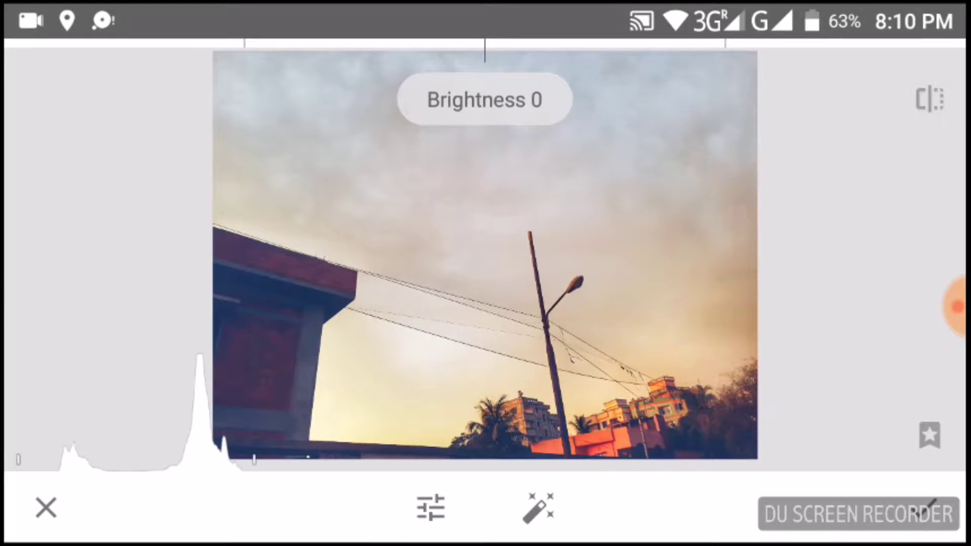
mouse_move(485, 303)
left_mouse_down()
mouse_move(486, 334)
mouse_move(356, 334)
left_mouse_up()
mouse_move(486, 333)
left_mouse_down()
mouse_move(470, 333)
mouse_move(577, 333)
left_mouse_up()
mouse_move(485, 219)
left_mouse_down()
mouse_move(486, 289)
mouse_move(504, 303)
mouse_move(607, 303)
mouse_move(436, 304)
mouse_move(486, 293)
mouse_move(485, 250)
mouse_move(486, 278)
mouse_move(567, 304)
mouse_move(607, 303)
mouse_move(441, 303)
mouse_move(468, 304)
mouse_move(485, 281)
mouse_move(485, 258)
mouse_move(485, 307)
mouse_move(486, 195)
mouse_move(485, 228)
left_mouse_up()
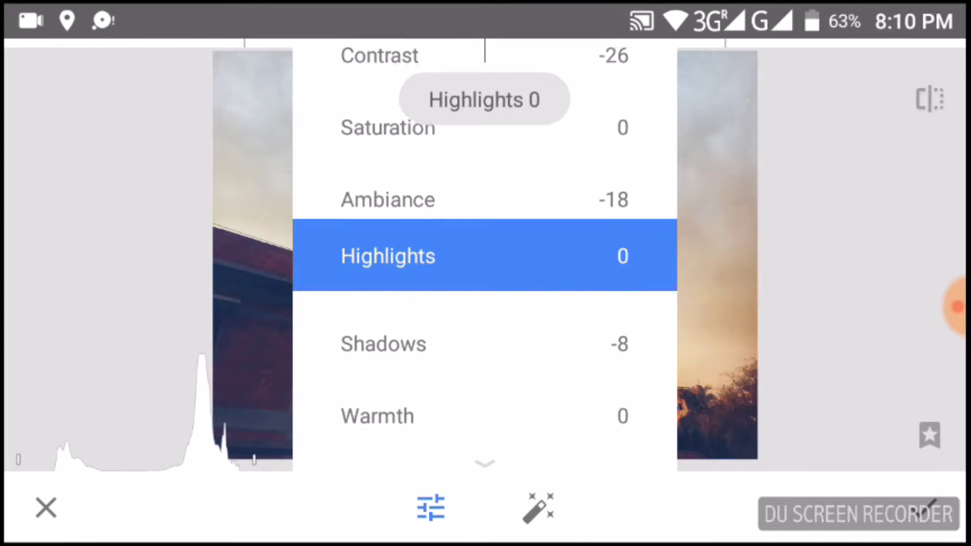
mouse_move(485, 303)
left_mouse_down()
mouse_move(632, 304)
mouse_move(404, 303)
left_mouse_up()
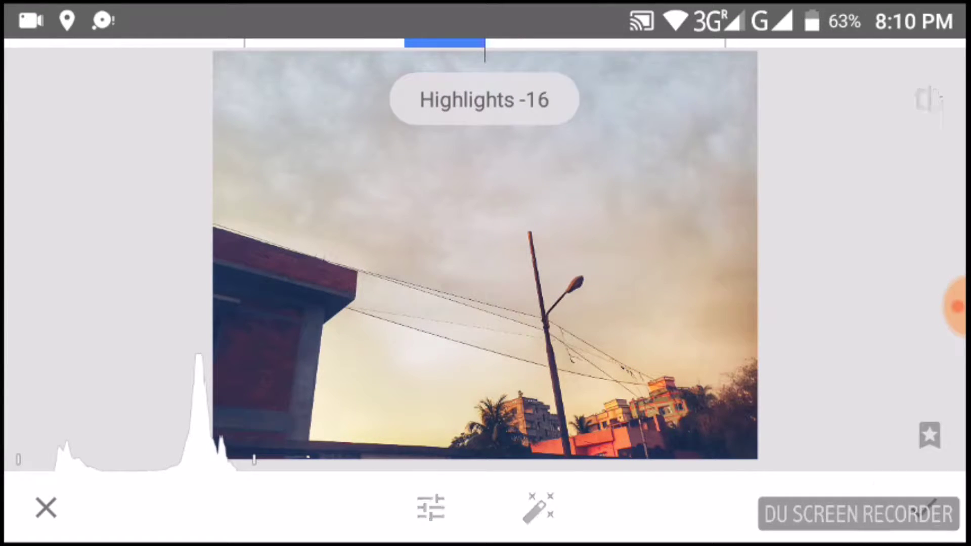
left_click(929, 506)
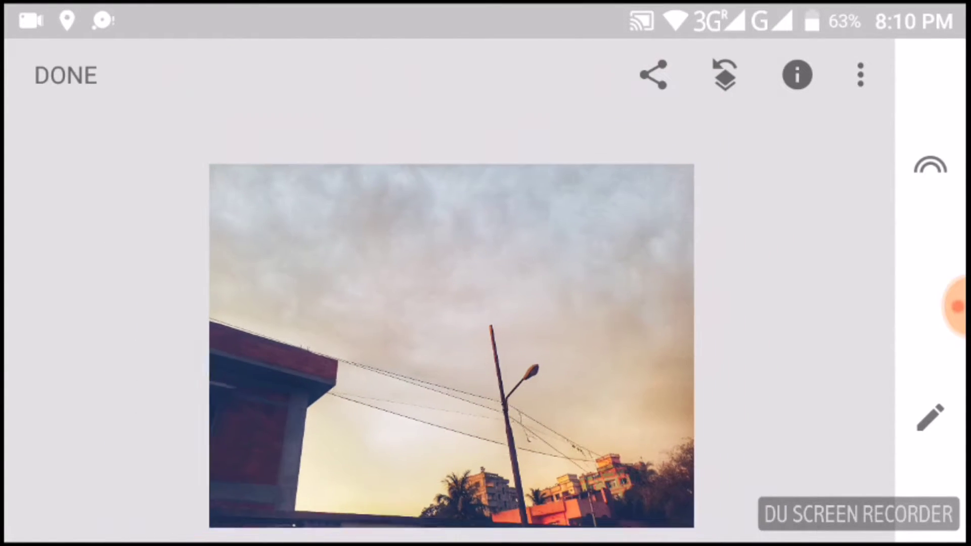
Apply Tonal Contrast with high tones raised to about +57
left_click(928, 417)
scroll(622, 289, "down", 2)
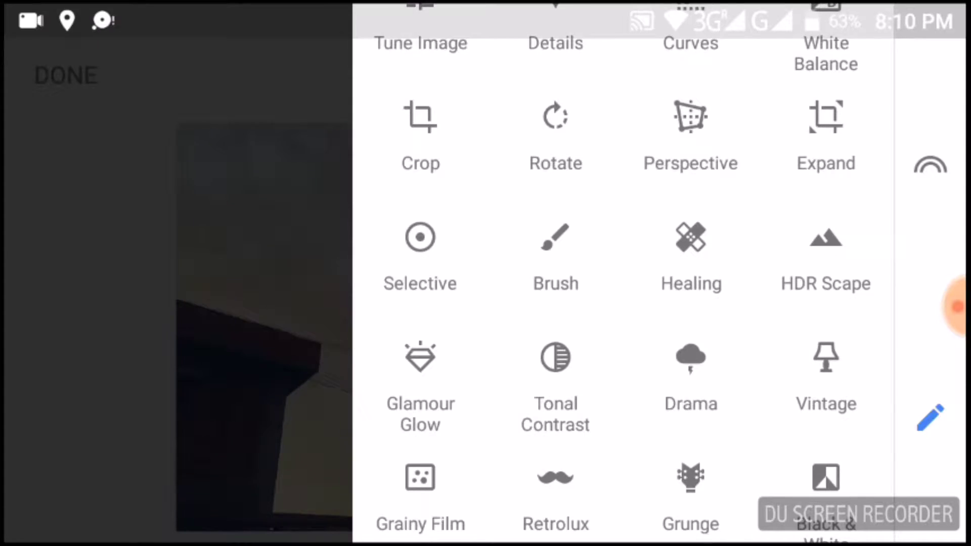
left_click(554, 379)
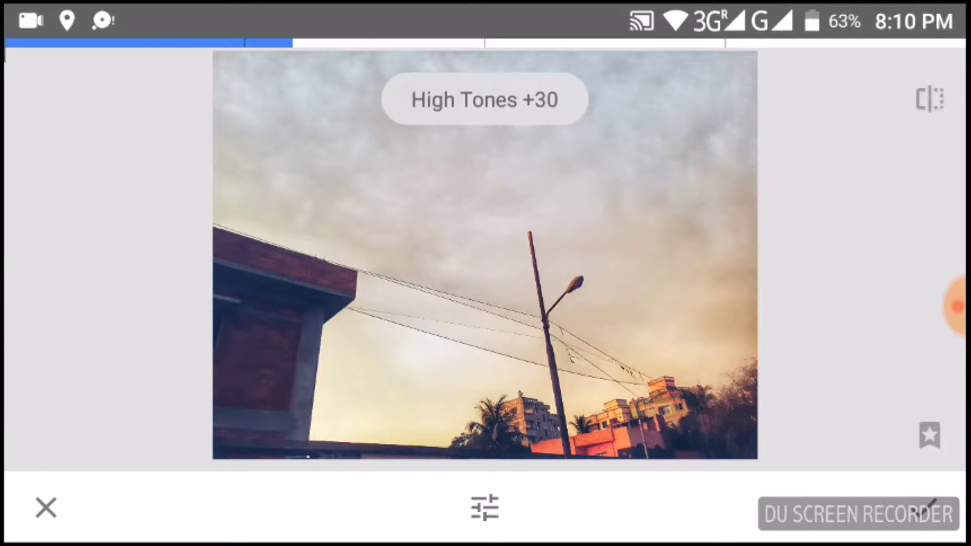
mouse_move(455, 266)
left_mouse_down()
mouse_move(740, 266)
mouse_move(705, 265)
mouse_move(720, 266)
left_mouse_up()
left_click(929, 507)
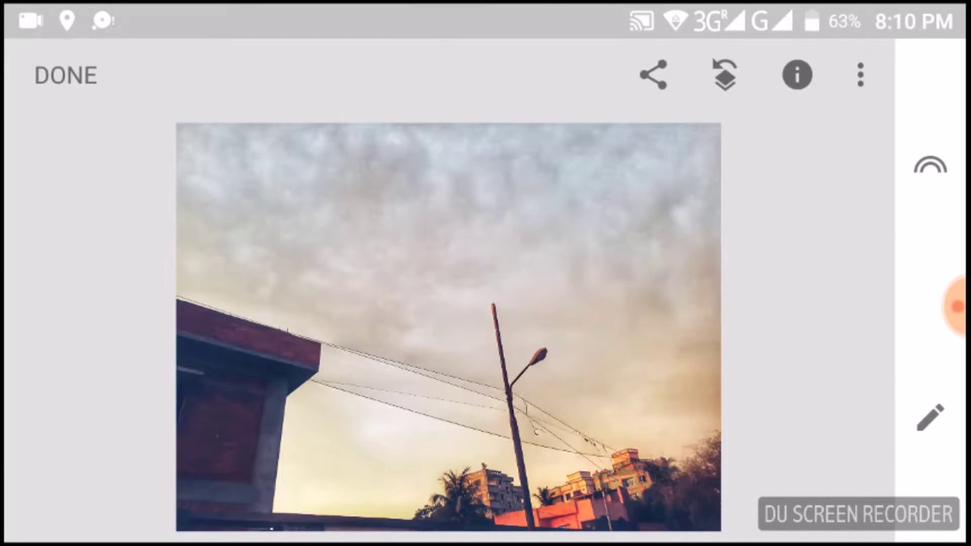
Lower Structure to about -22 in Details, with the Tutorials panel pulled open
left_click(930, 418)
left_click(555, 91)
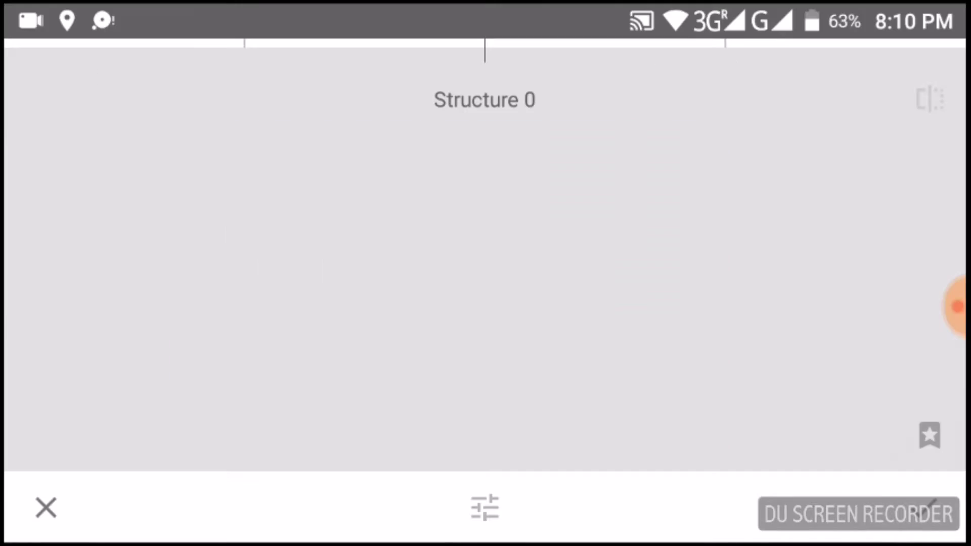
left_click_drag(485, 273, 416, 275)
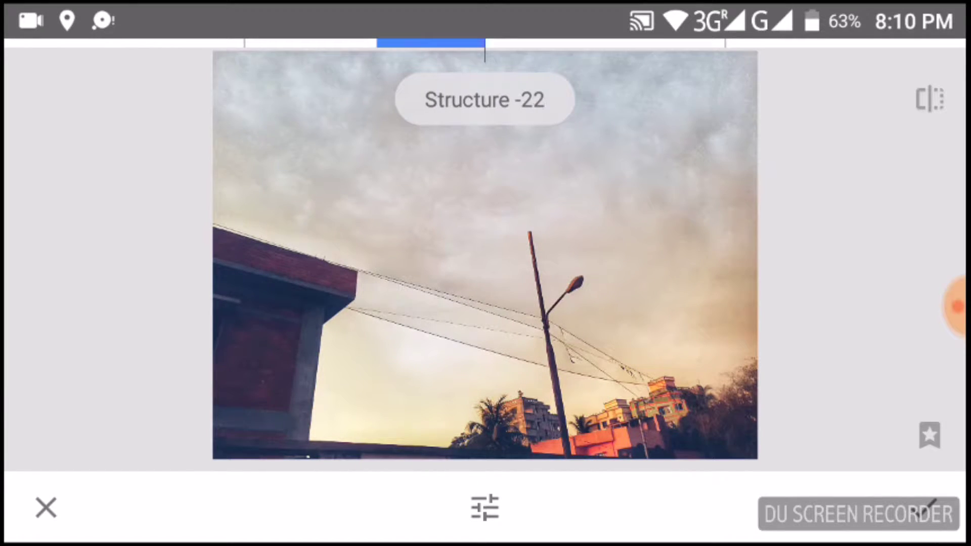
left_click_drag(966, 273, 456, 273)
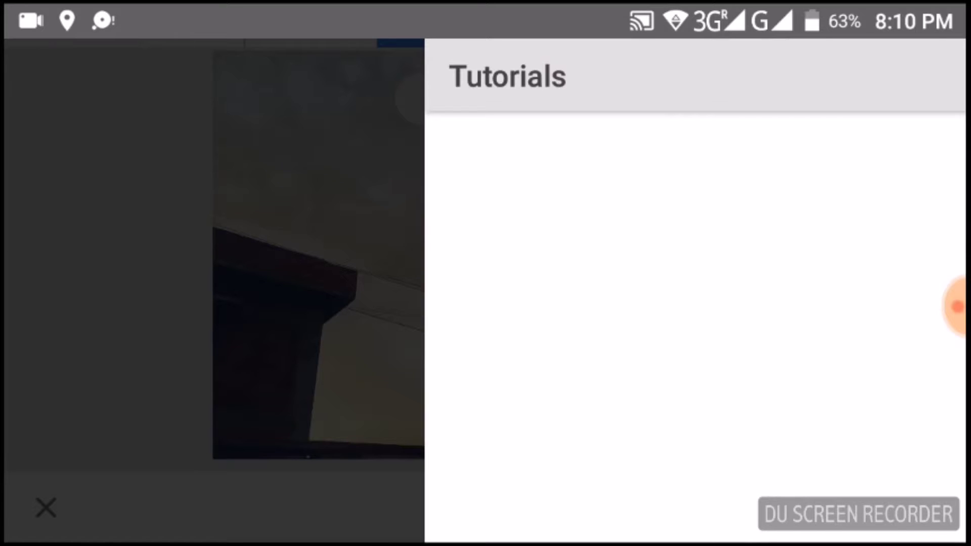
Close the Tutorials panel and keep the structure reduction
left_click(227, 273)
left_click(928, 508)
left_click(930, 417)
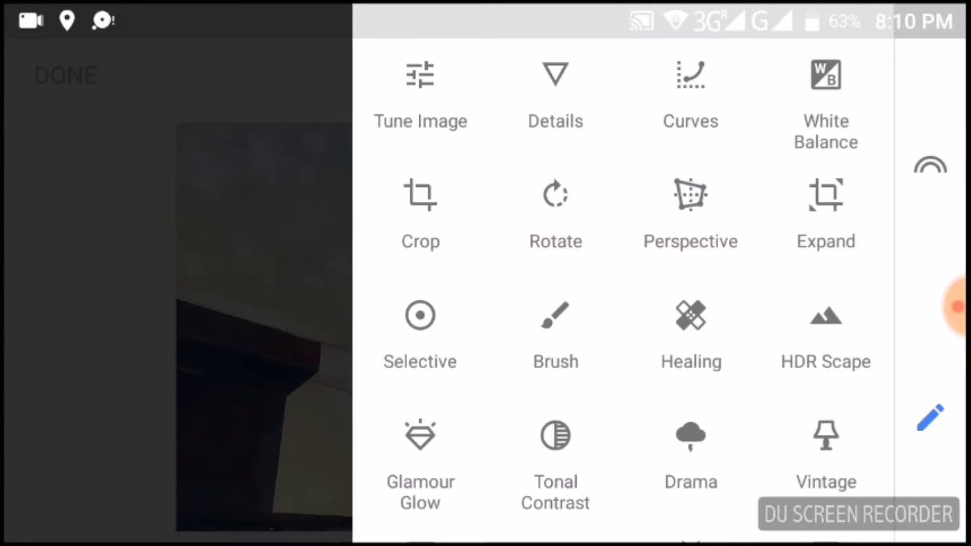
scroll(622, 304, "down", 3)
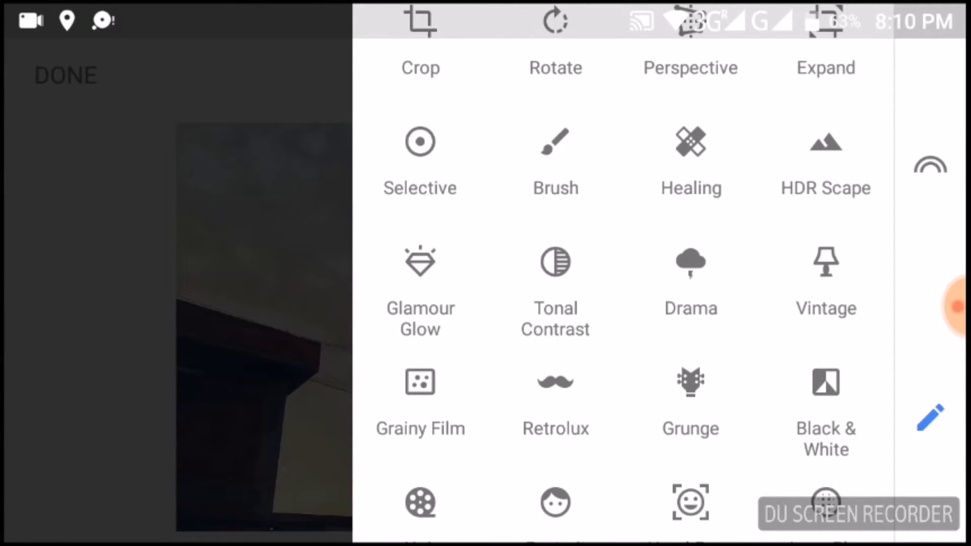
Apply a second Grainy Film pass with Grain 0 and Style Strength about 60
left_click(420, 402)
left_click(538, 509)
left_click(431, 508)
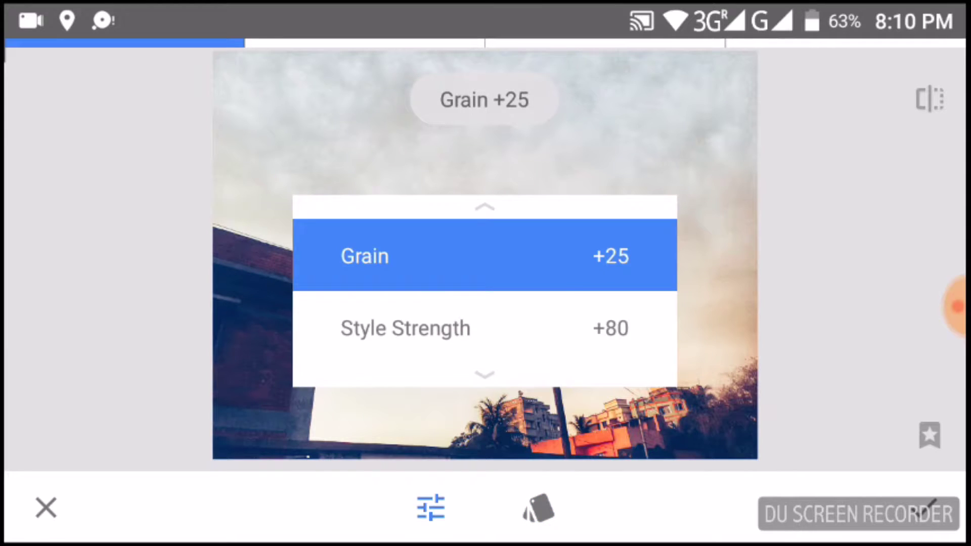
left_click_drag(531, 303, 394, 303)
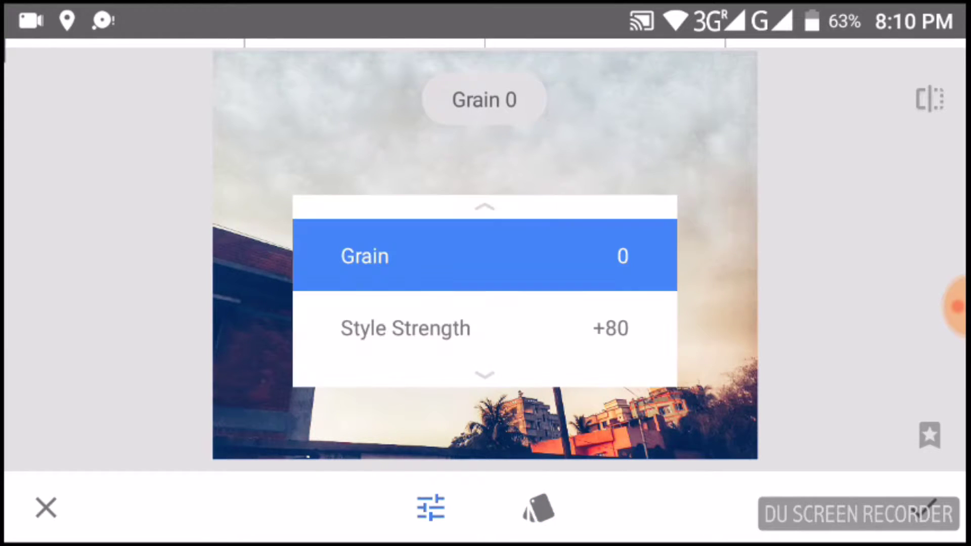
left_click_drag(486, 289, 486, 342)
left_click_drag(486, 303, 433, 304)
left_click(930, 507)
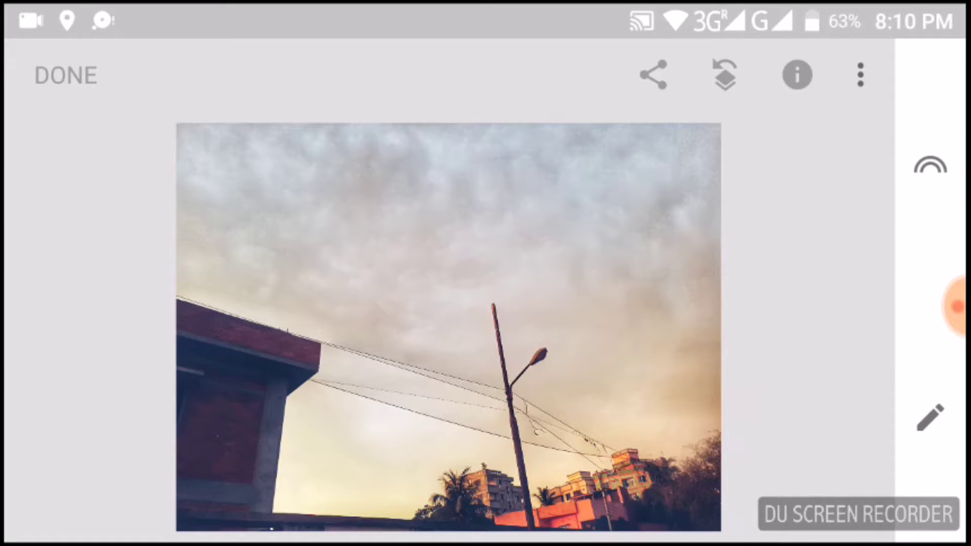
Apply another HDR Scape pass with filter strength lowered to about +21
left_click(930, 416)
left_click(825, 163)
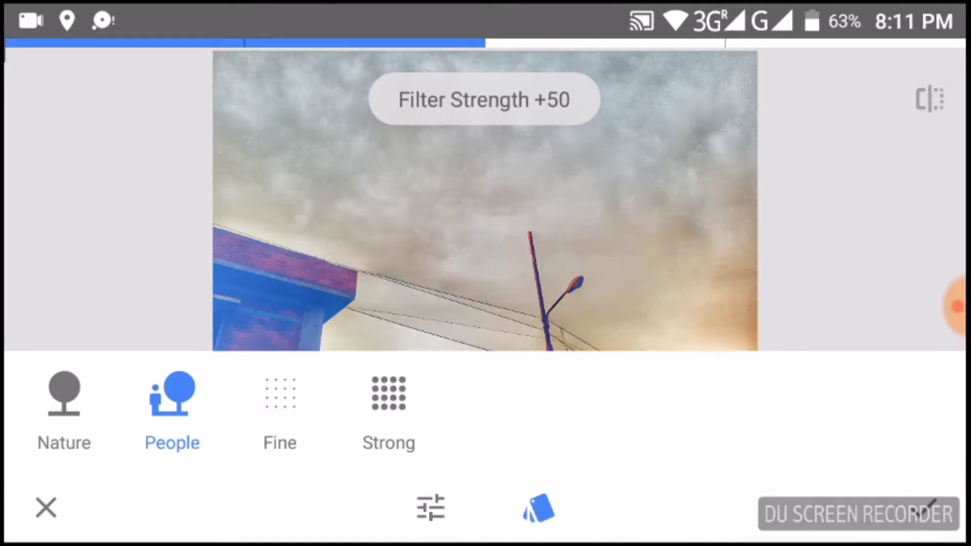
left_click(430, 507)
left_click(379, 255)
left_click_drag(531, 265, 428, 265)
left_click_drag(486, 228, 486, 310)
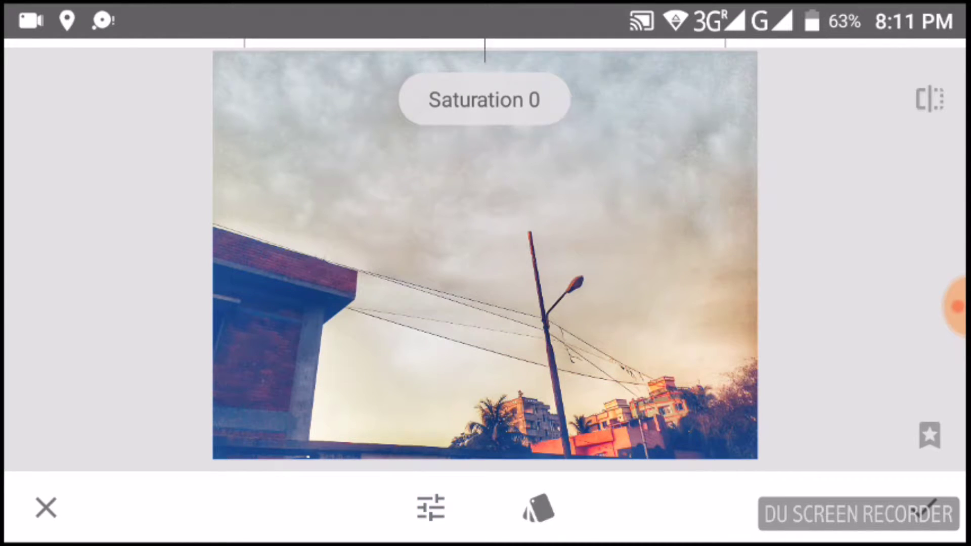
left_click(928, 507)
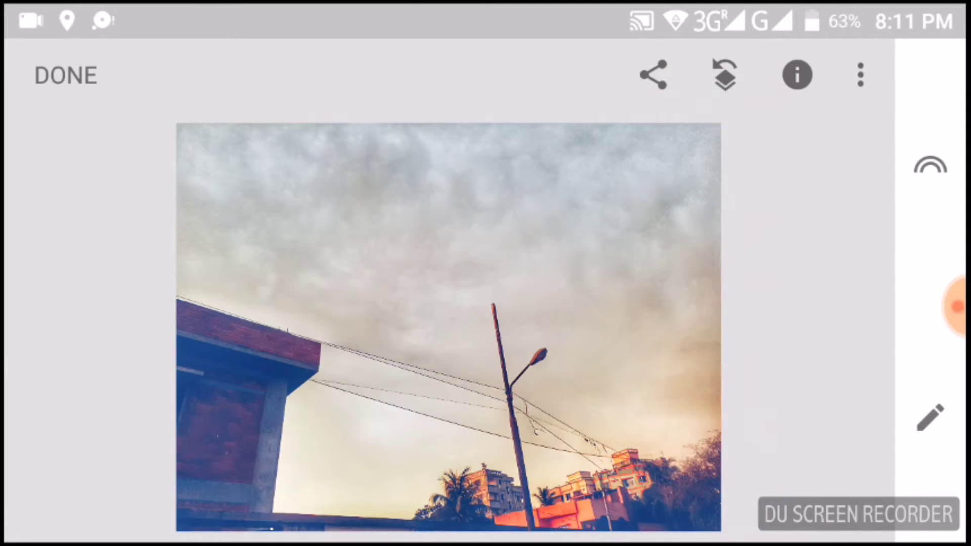
Lower the photo's ambiance to -13 in Tune Image and apply it
left_click(930, 416)
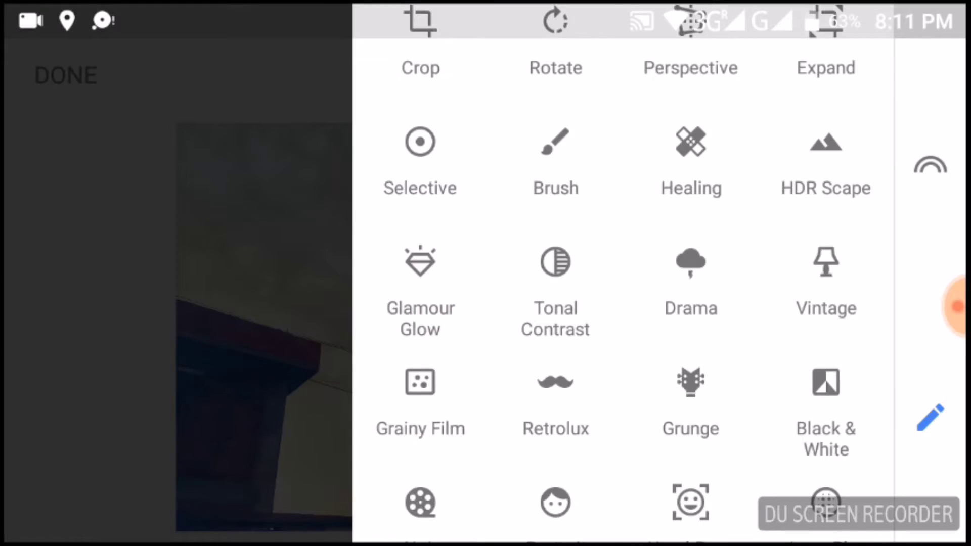
scroll(606, 303, "up", 3)
left_click(417, 86)
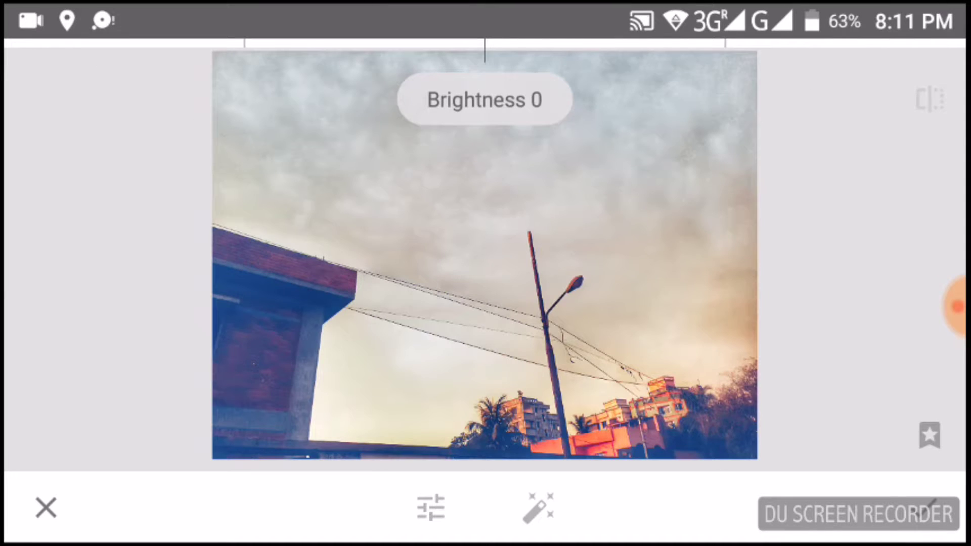
left_click_drag(486, 228, 485, 333)
mouse_move(486, 266)
left_mouse_down()
mouse_move(275, 266)
mouse_move(364, 265)
left_mouse_up()
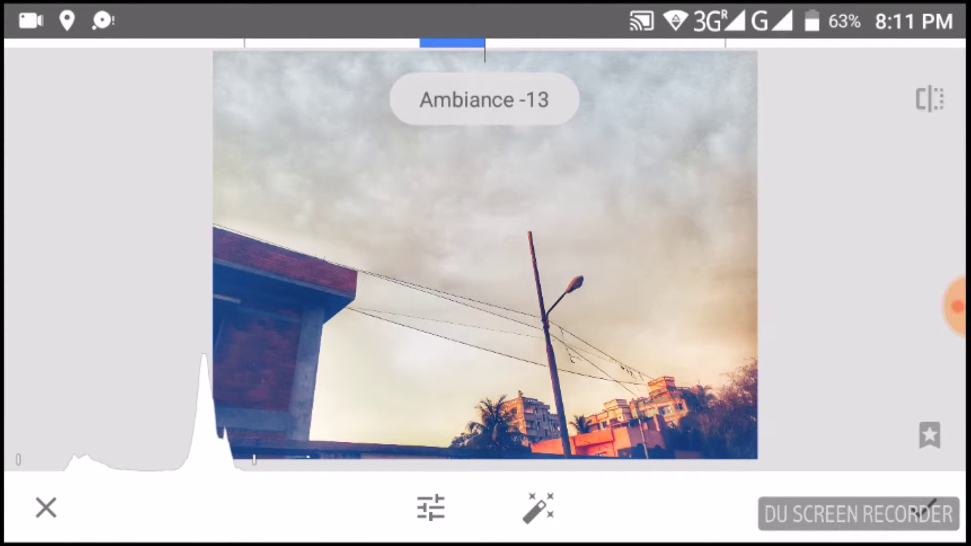
left_click(929, 506)
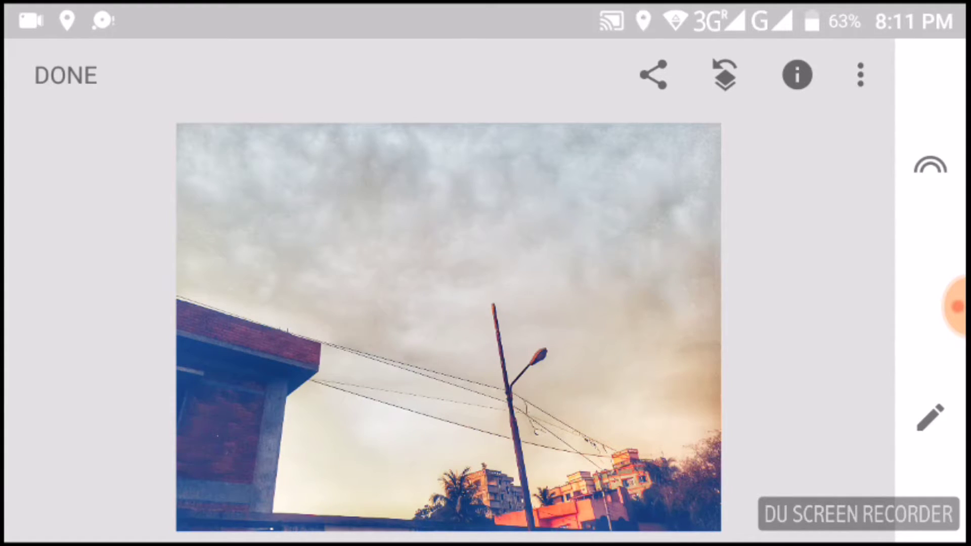
Peek at the Undo/Redo/Revert options a few times, then return to the tools menu
left_click(725, 74)
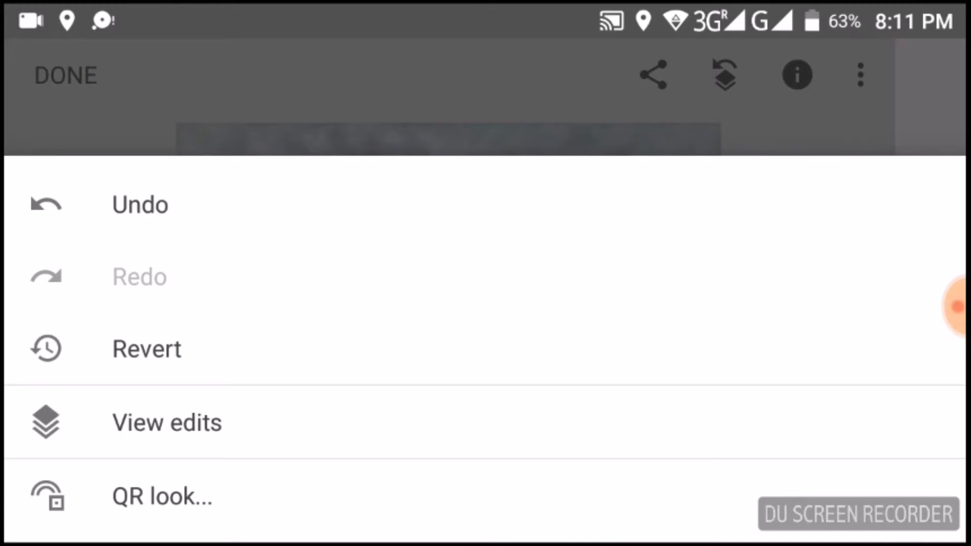
key("Escape")
left_click(725, 75)
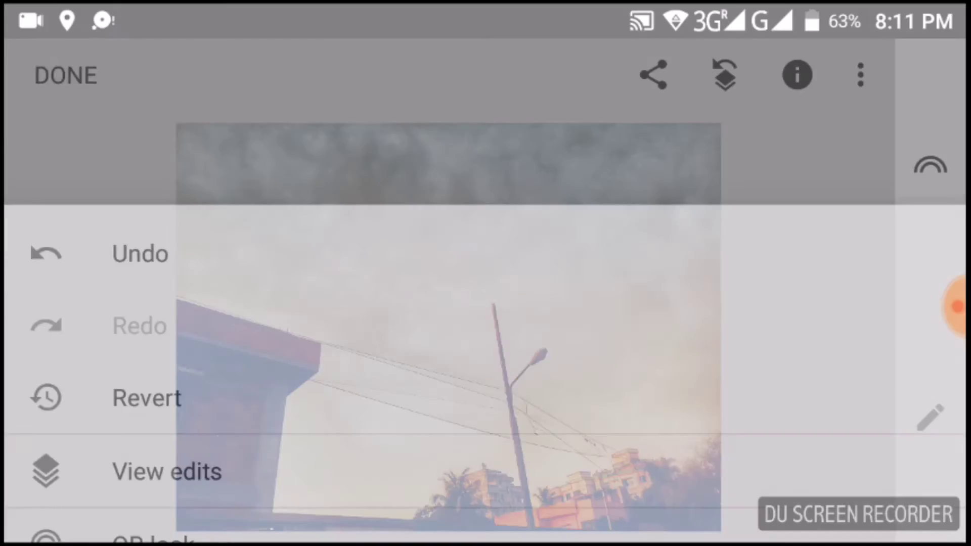
key("Escape")
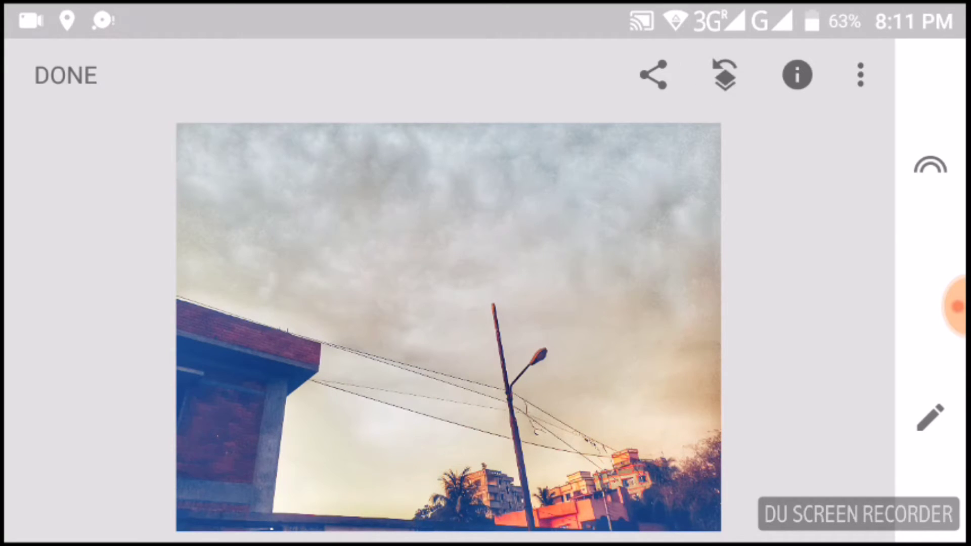
left_click(725, 75)
key("Escape")
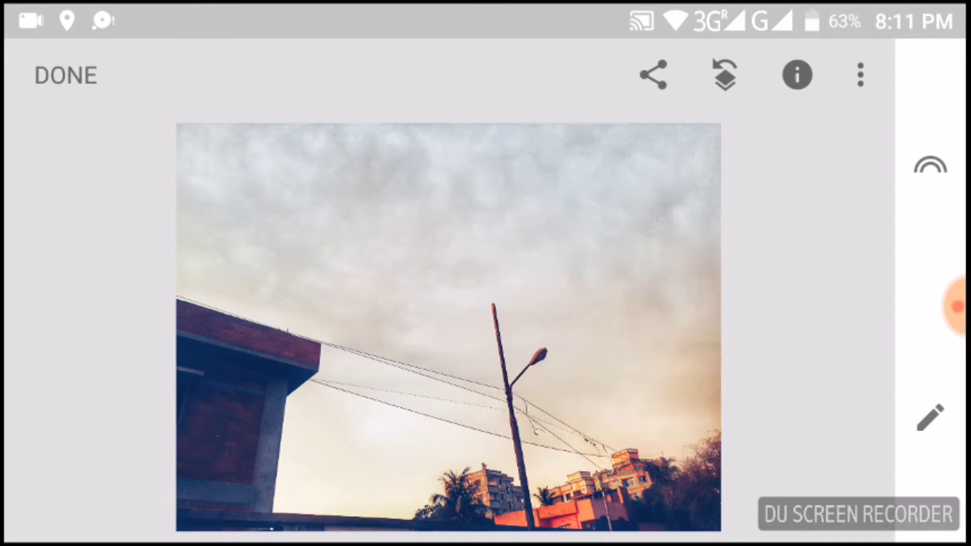
left_click(930, 416)
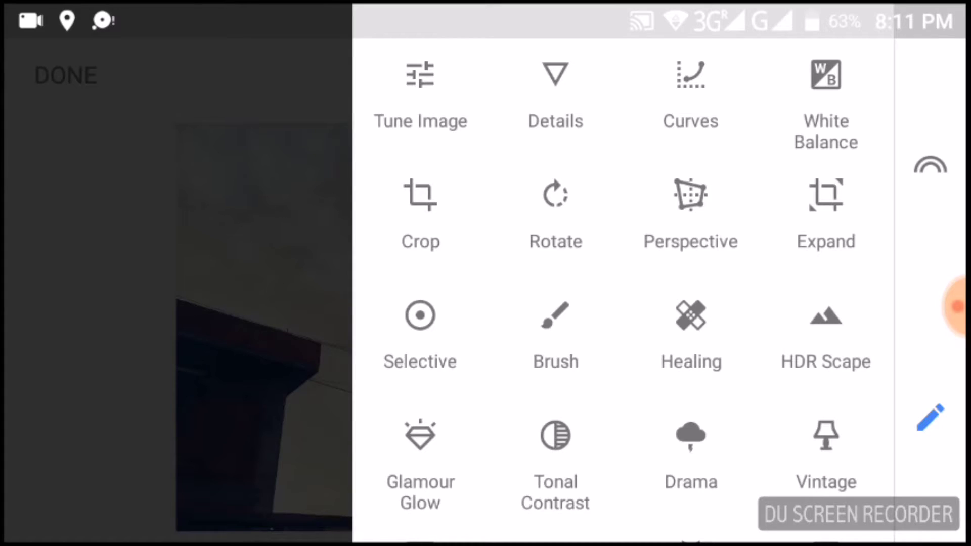
Reopen HDR Scape and lower its Brightness to -17
left_click(690, 448)
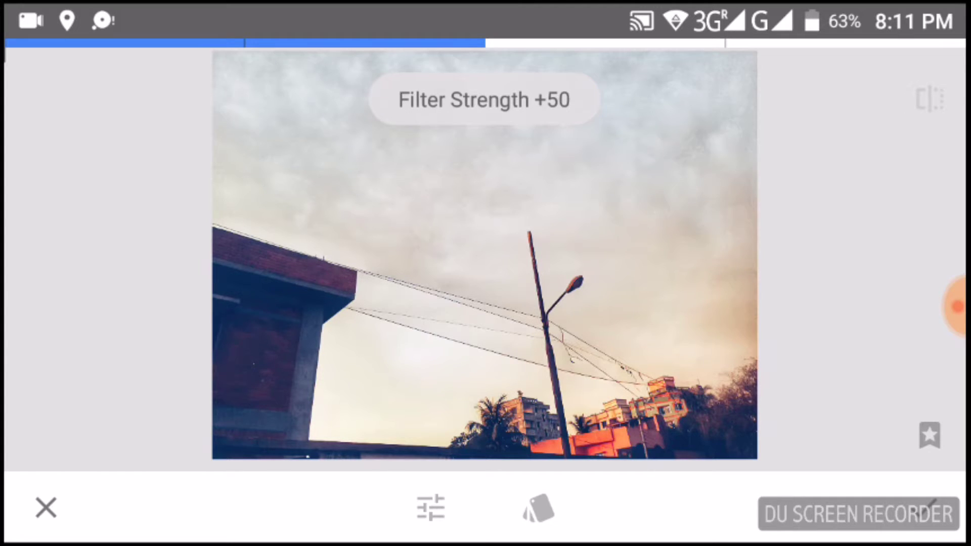
left_click(539, 508)
left_click_drag(485, 227, 485, 262)
left_click_drag(486, 304, 410, 303)
Switch the HDR style to Nature, then discard the whole HDR Scape trial
left_click(539, 508)
left_click(63, 402)
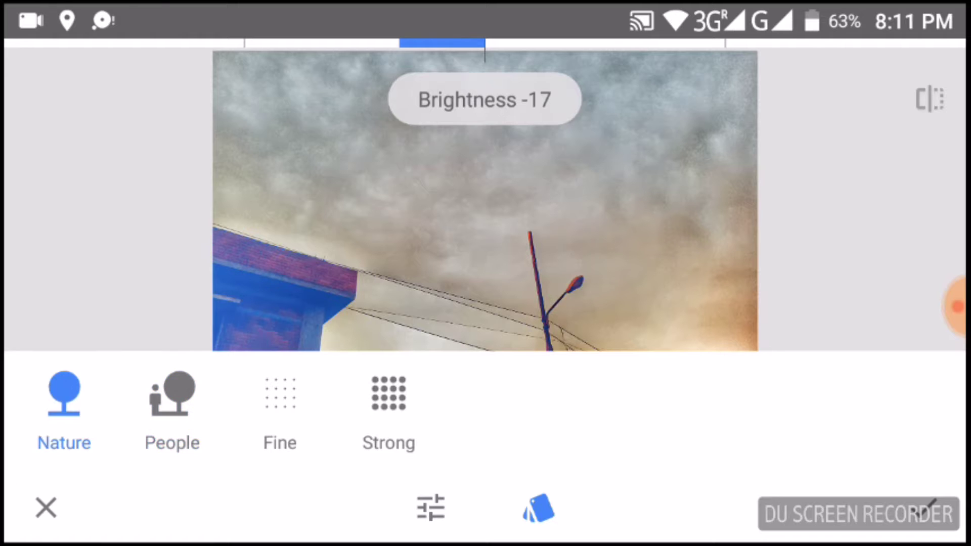
left_click(538, 508)
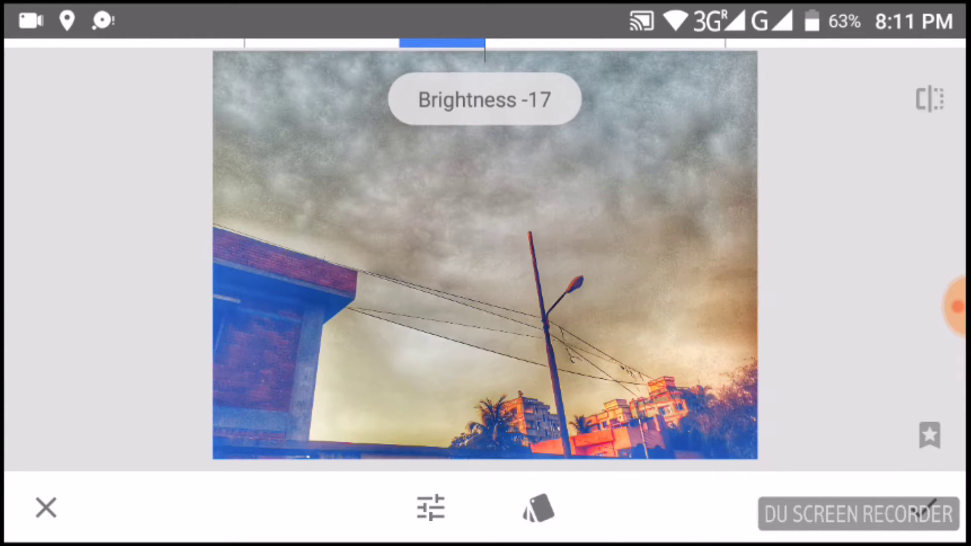
key("Escape")
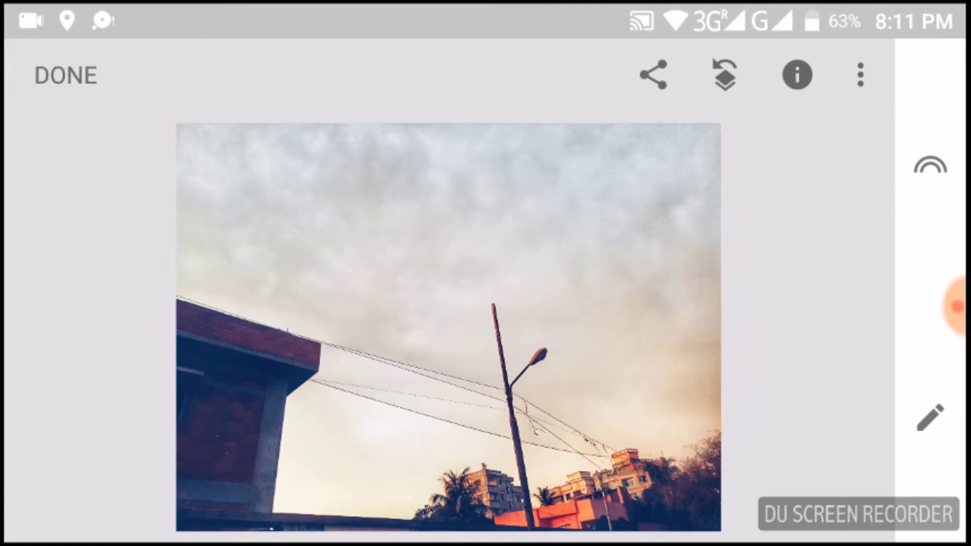
Glance at the edit stack, then export via Save and dismiss the storage warning
left_click(724, 74)
key("Escape")
left_click(65, 75)
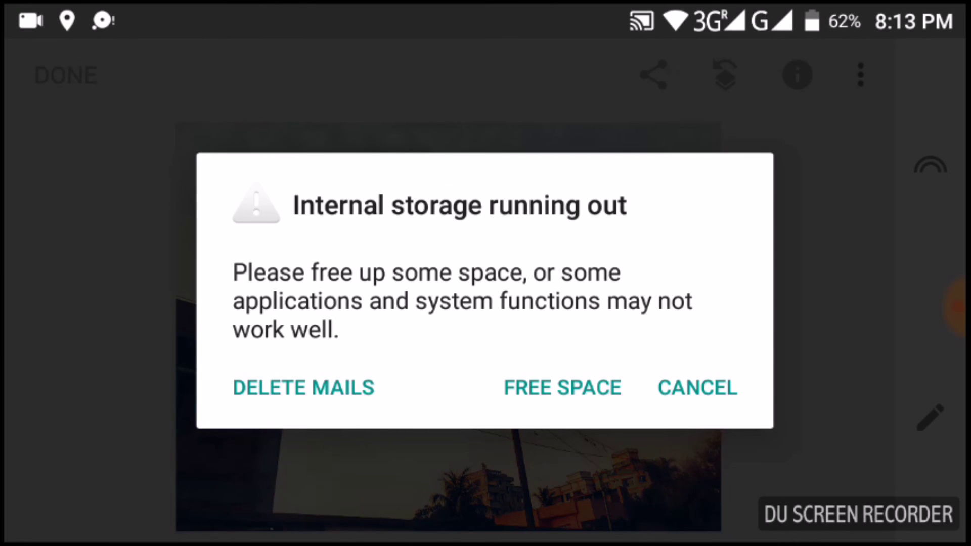
left_click(696, 387)
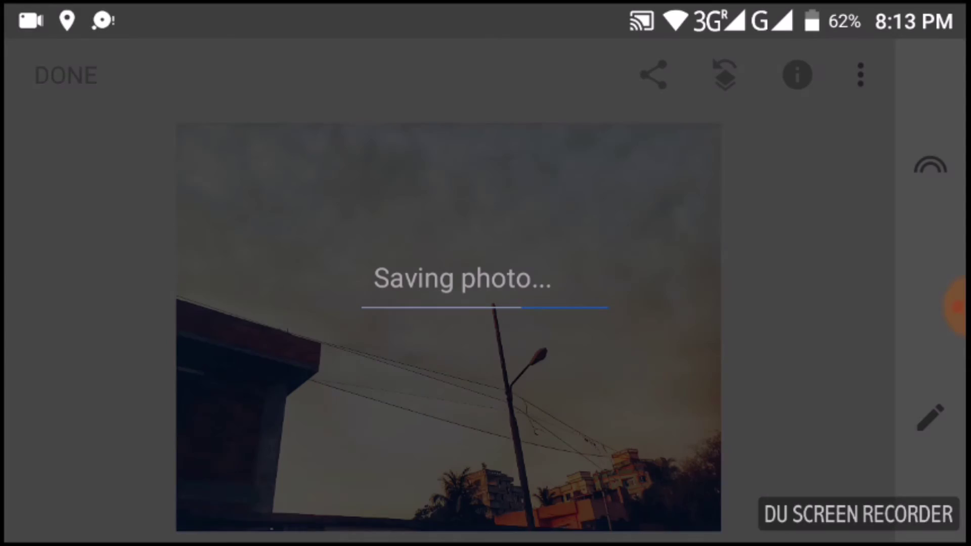